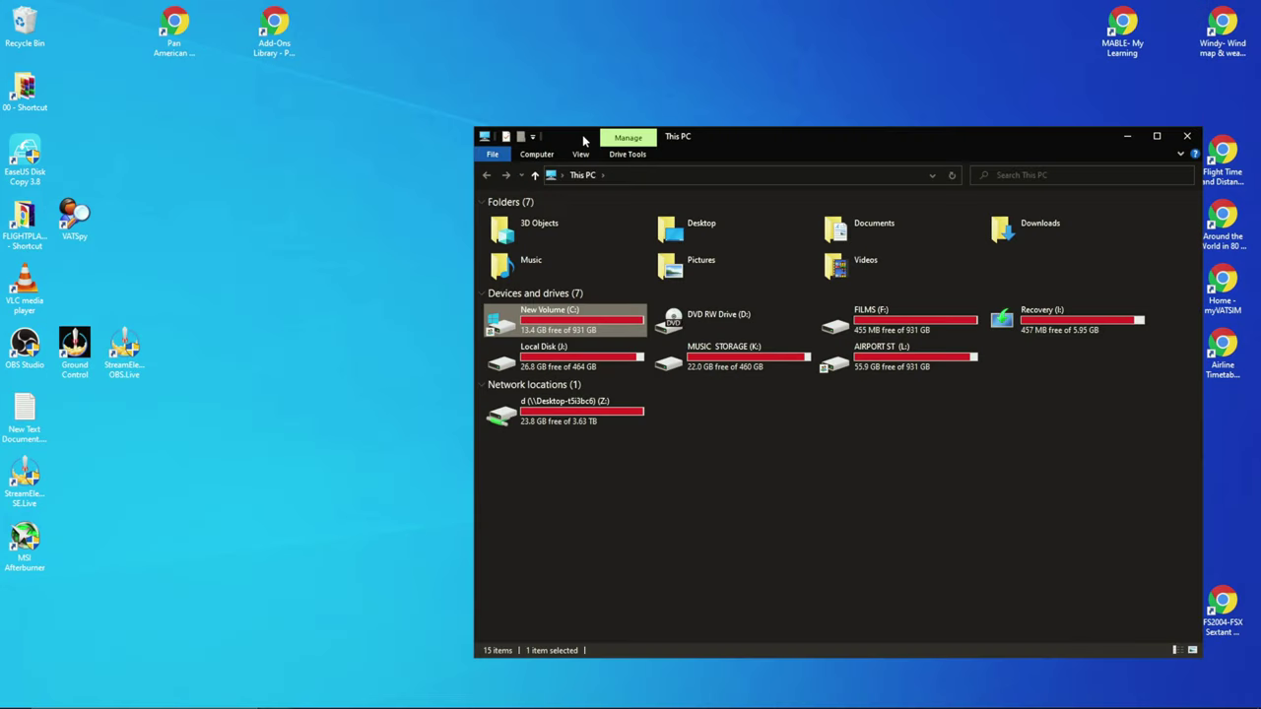
Move the This PC window aside and open Control Panel.
drag(582, 134, 249, 96)
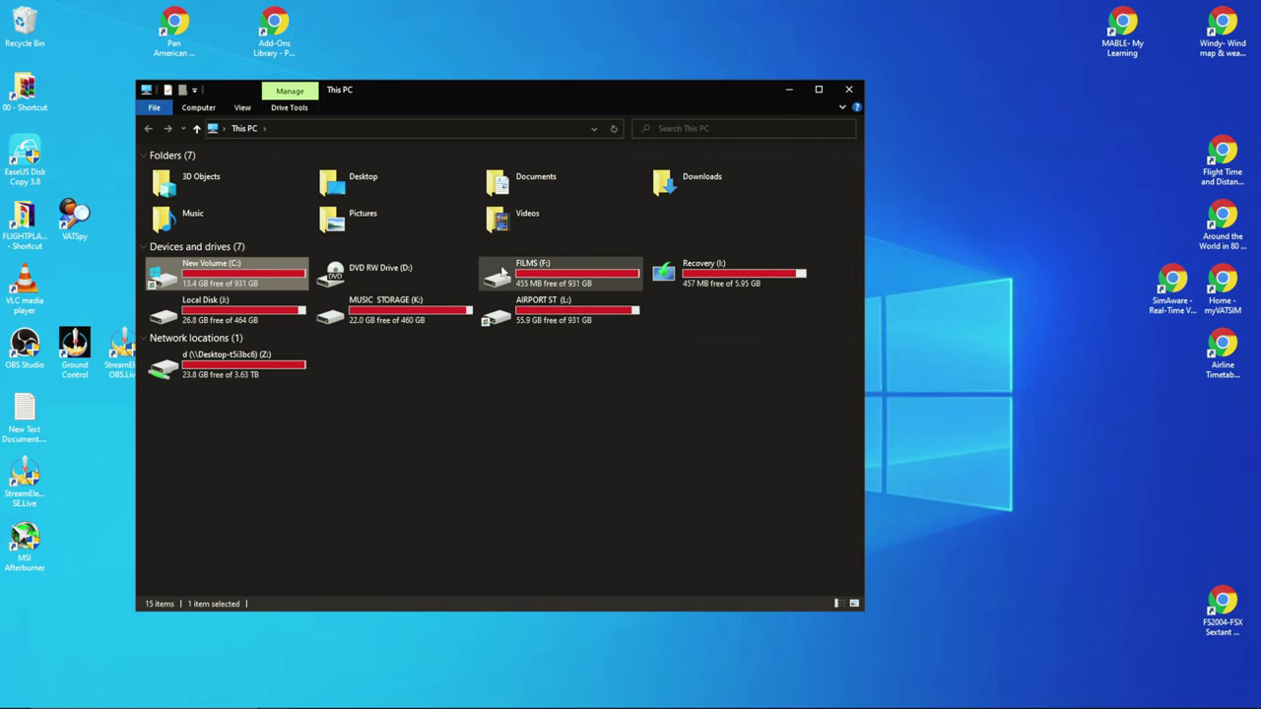
mouse_move(300, 703)
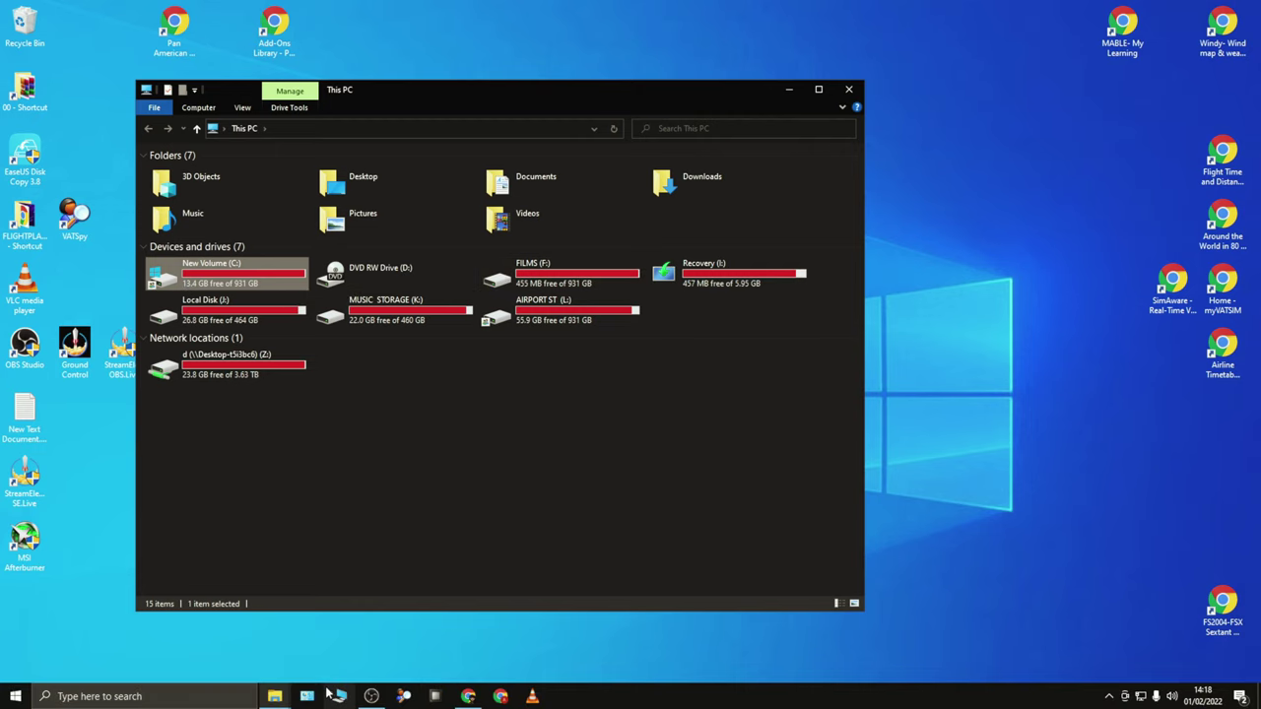
click(304, 697)
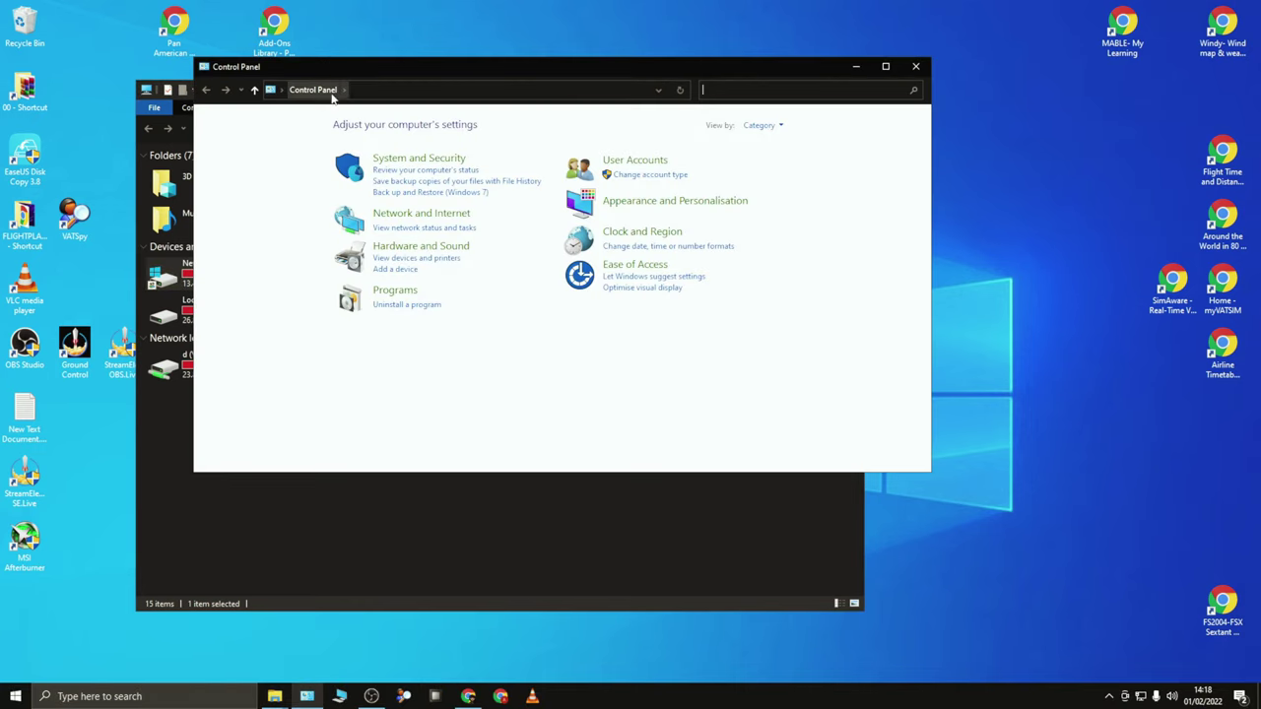
click(155, 697)
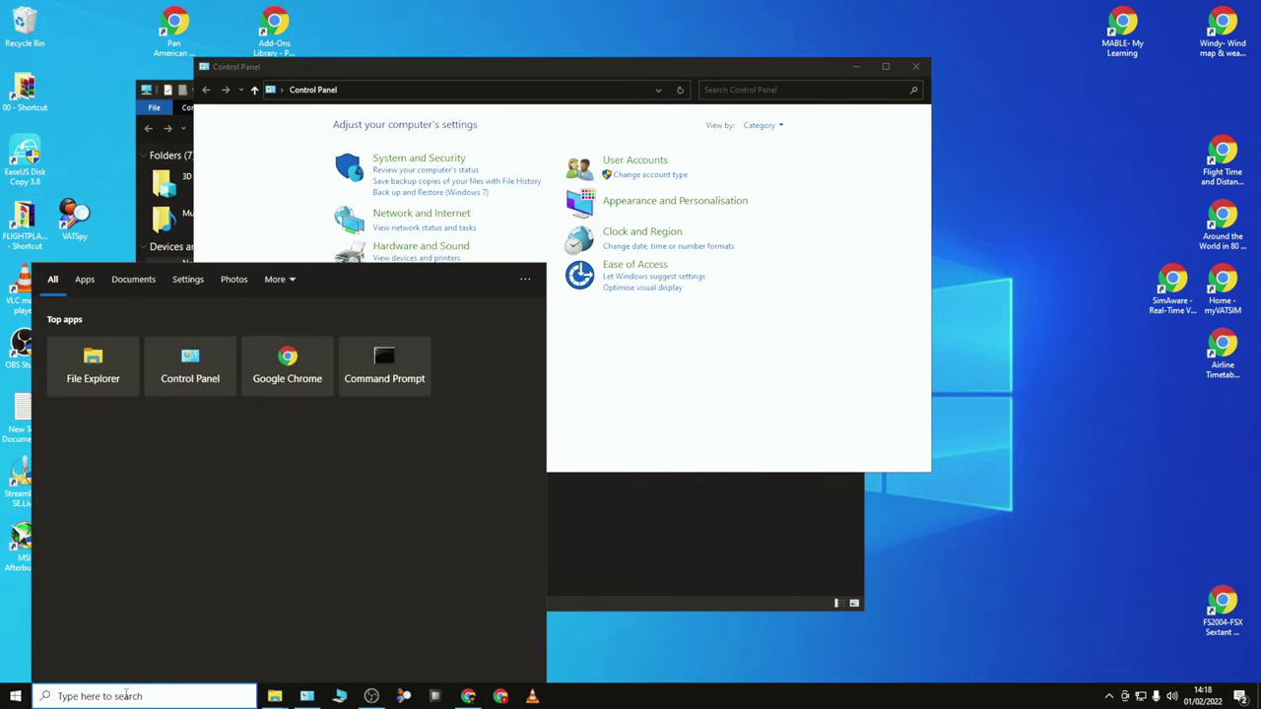
click(574, 449)
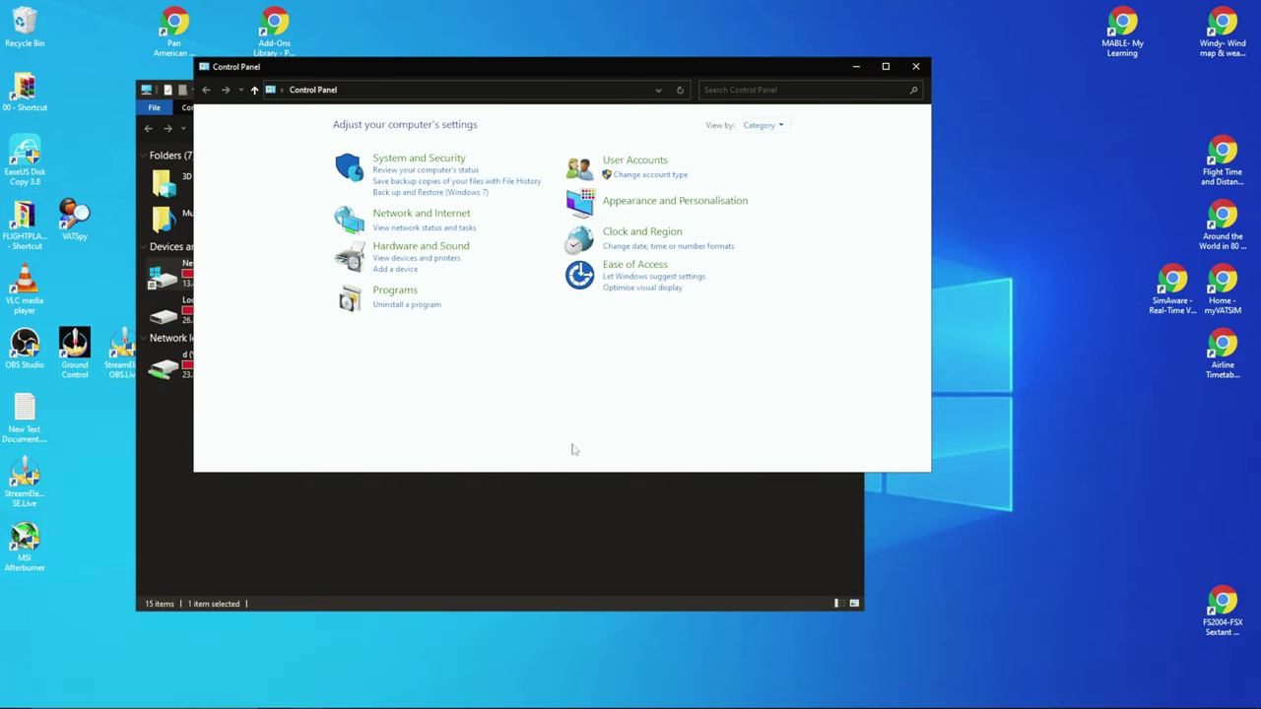
Open the advanced system settings through the System page of System and Security.
click(422, 165)
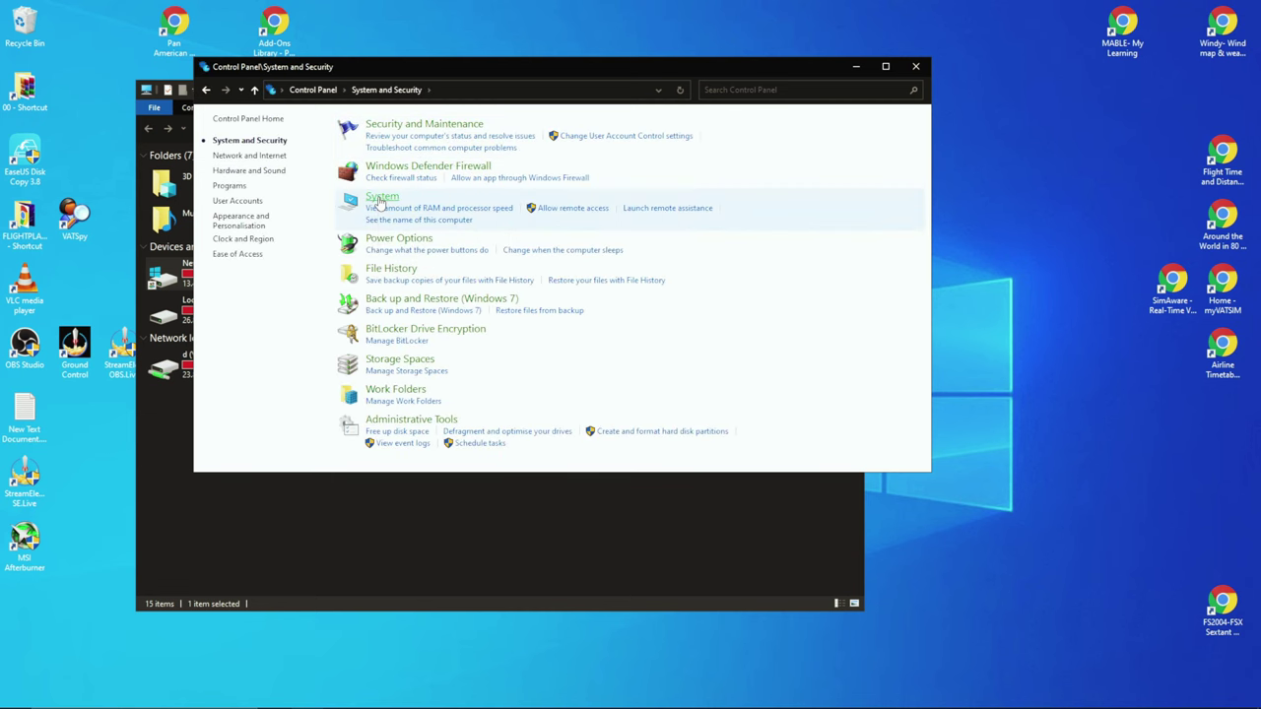
click(381, 198)
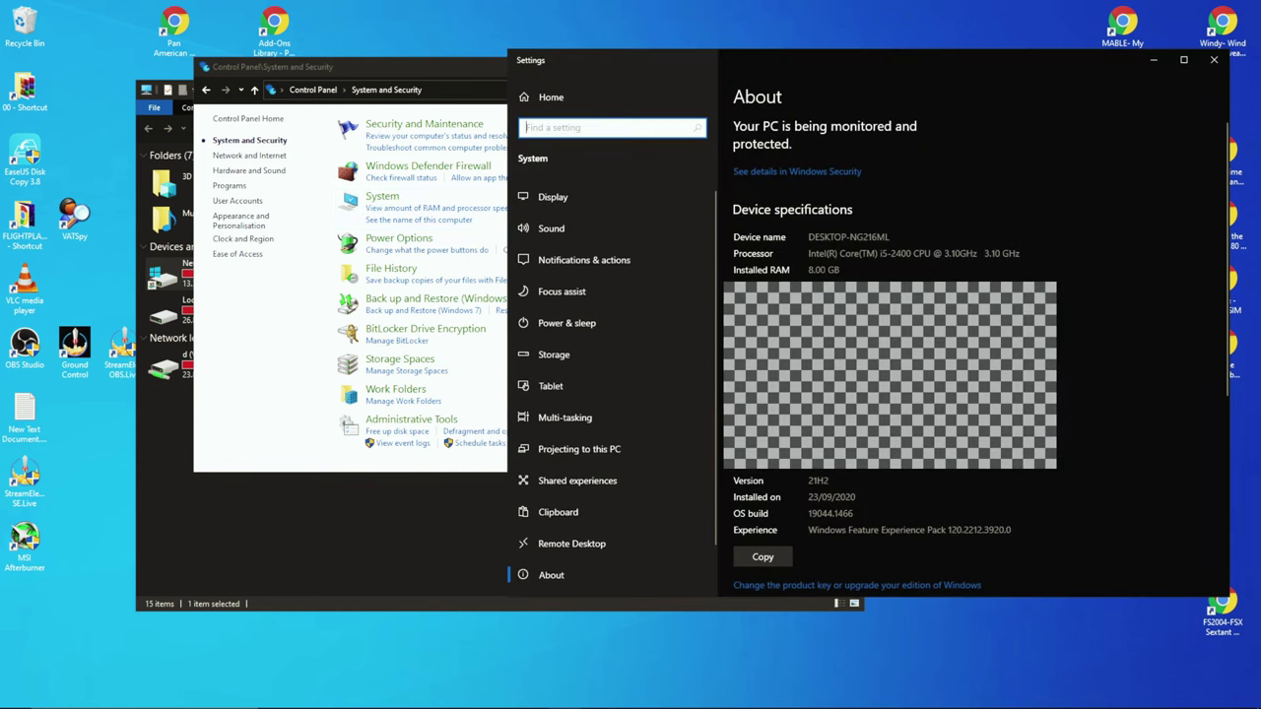
drag(808, 270, 839, 270)
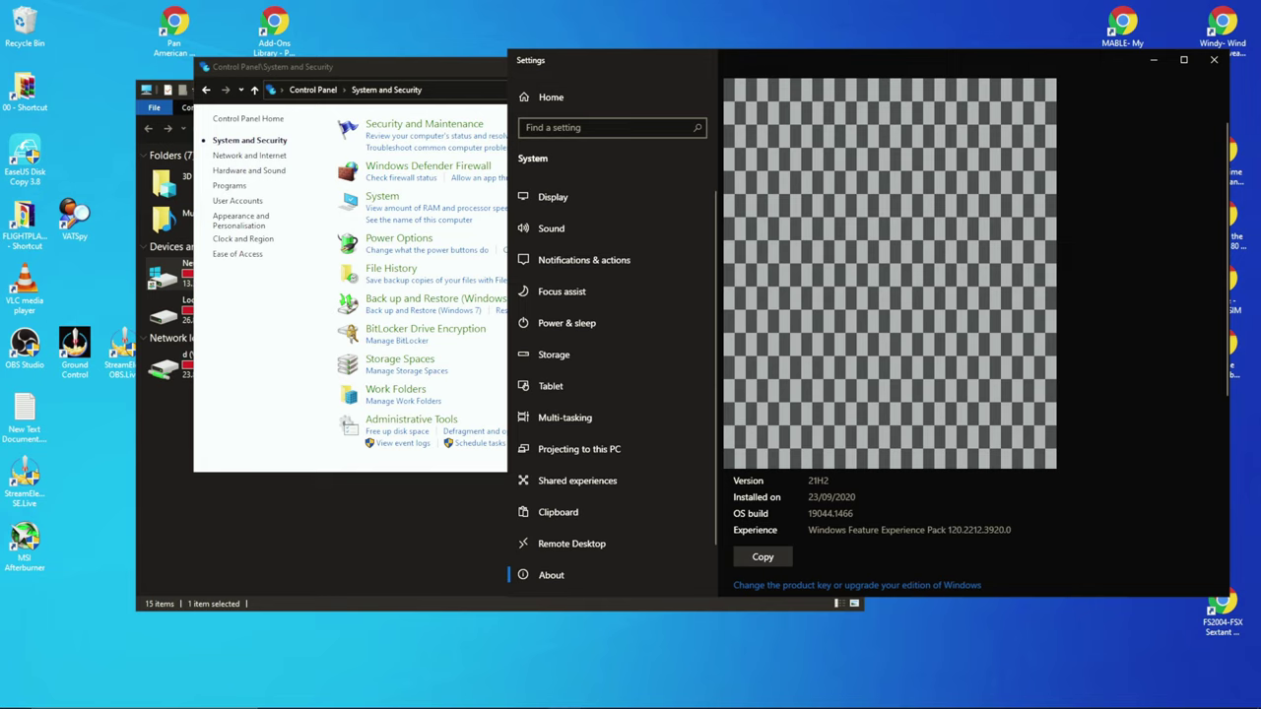
scroll(976, 326, down, 5)
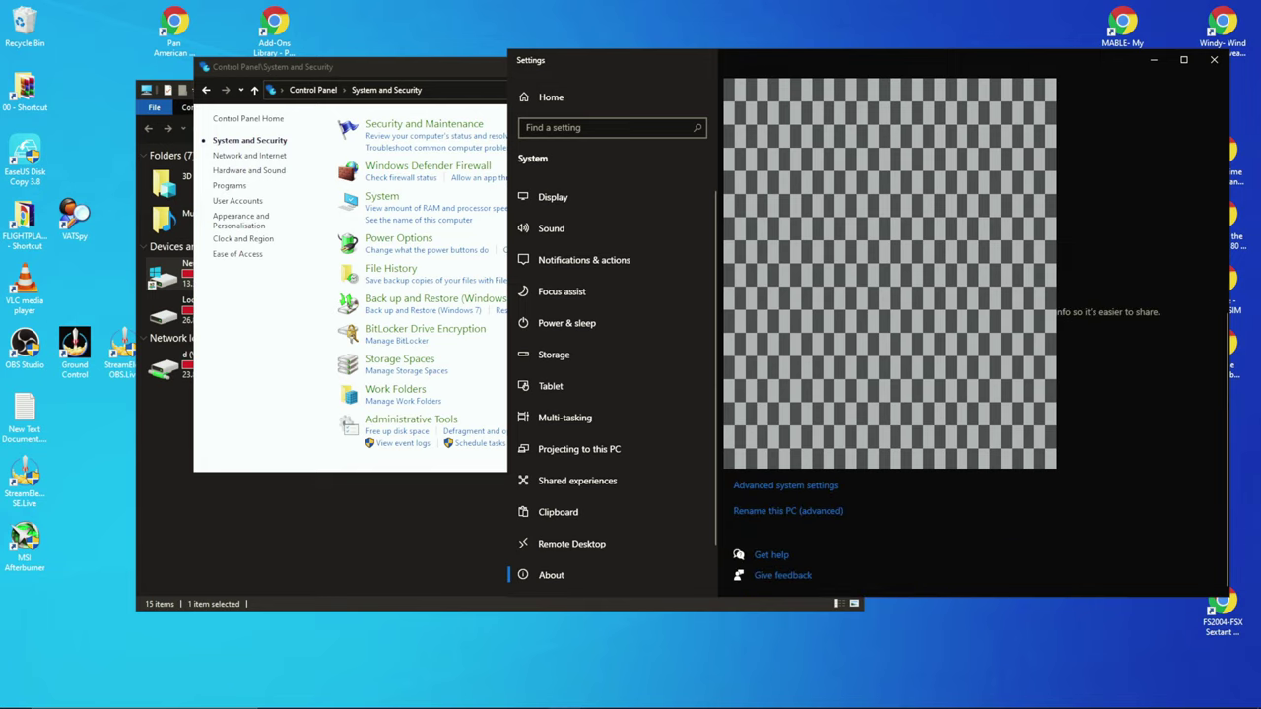
click(795, 490)
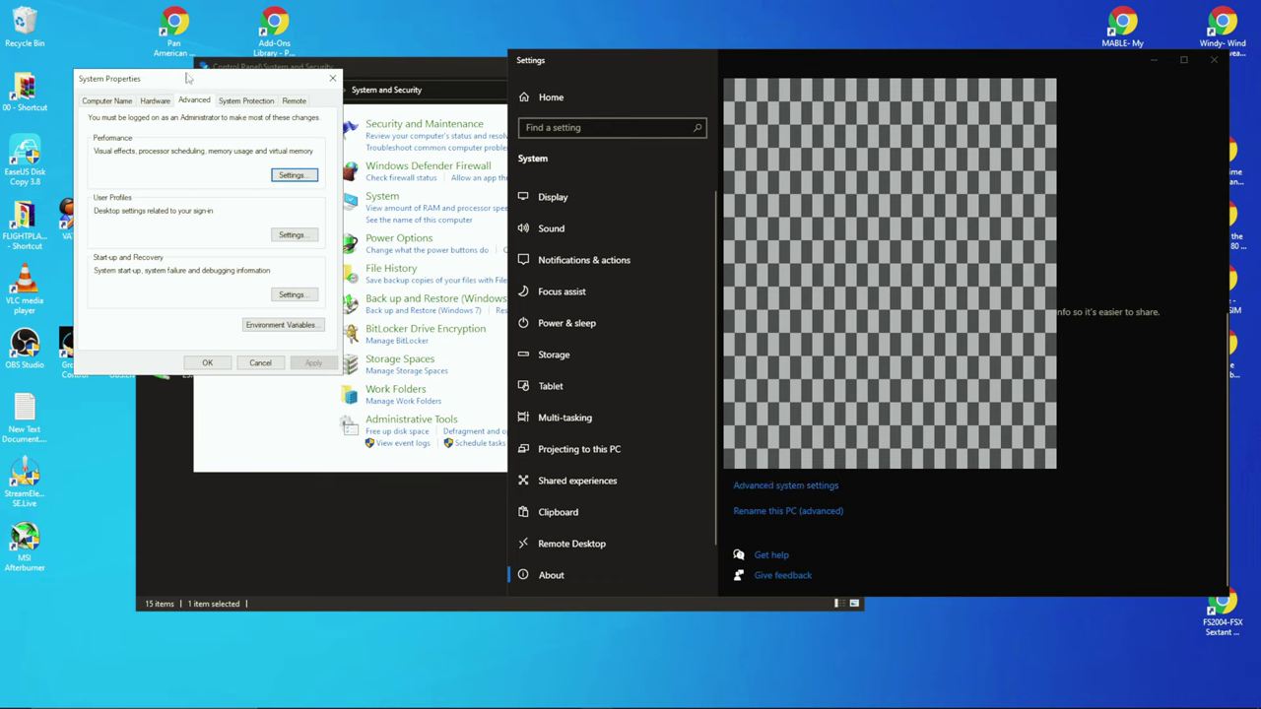
drag(187, 78, 168, 108)
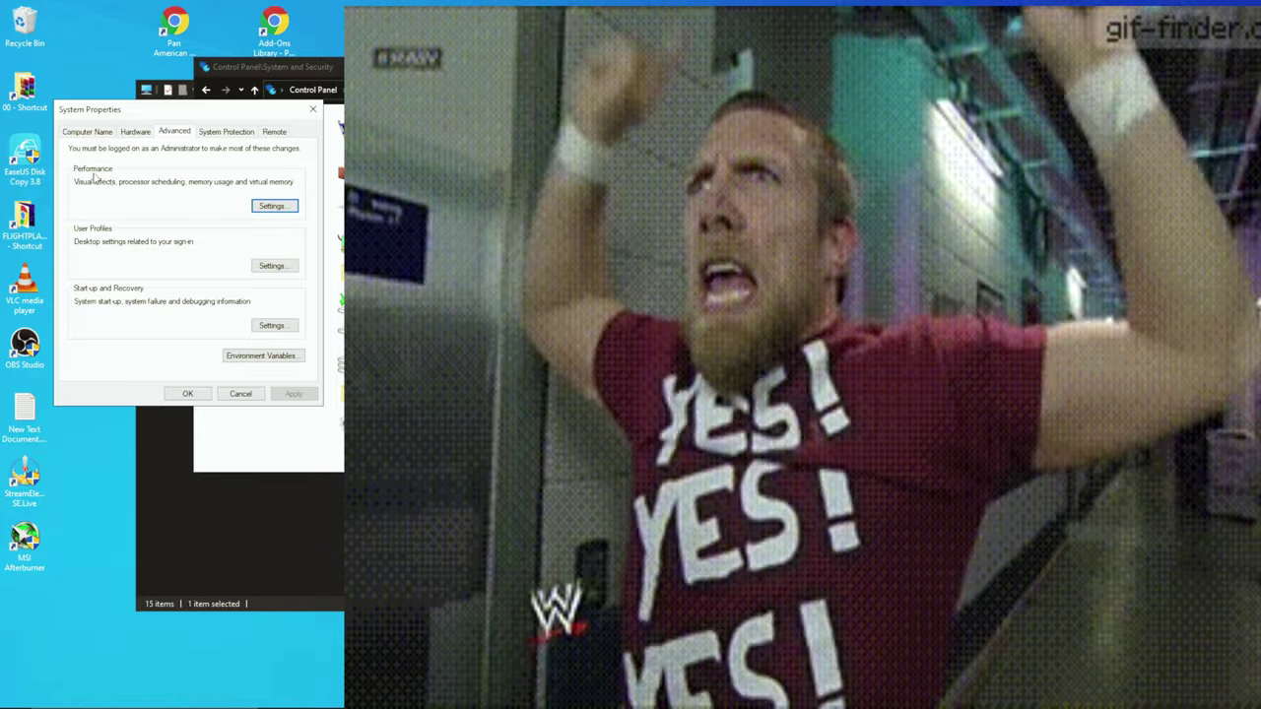
Open the performance settings and apply the custom visual effects, keeping Show thumbnails instead of icons enabled.
click(274, 205)
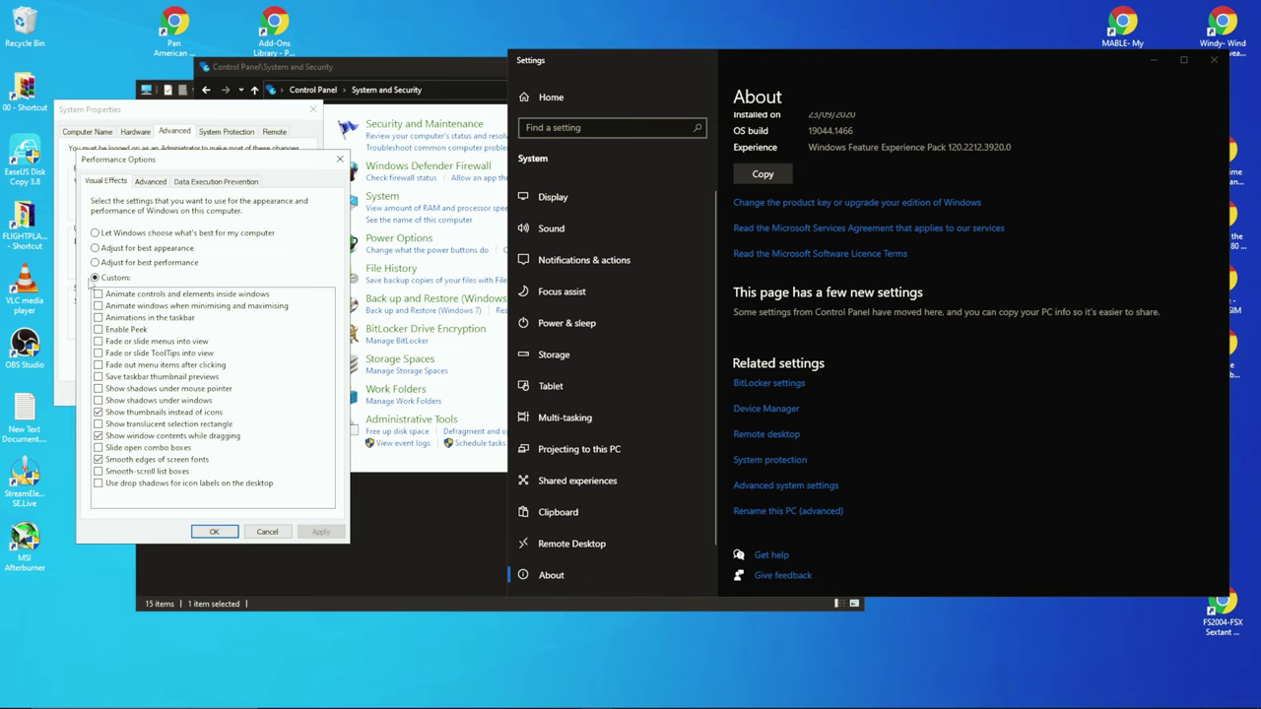
click(117, 414)
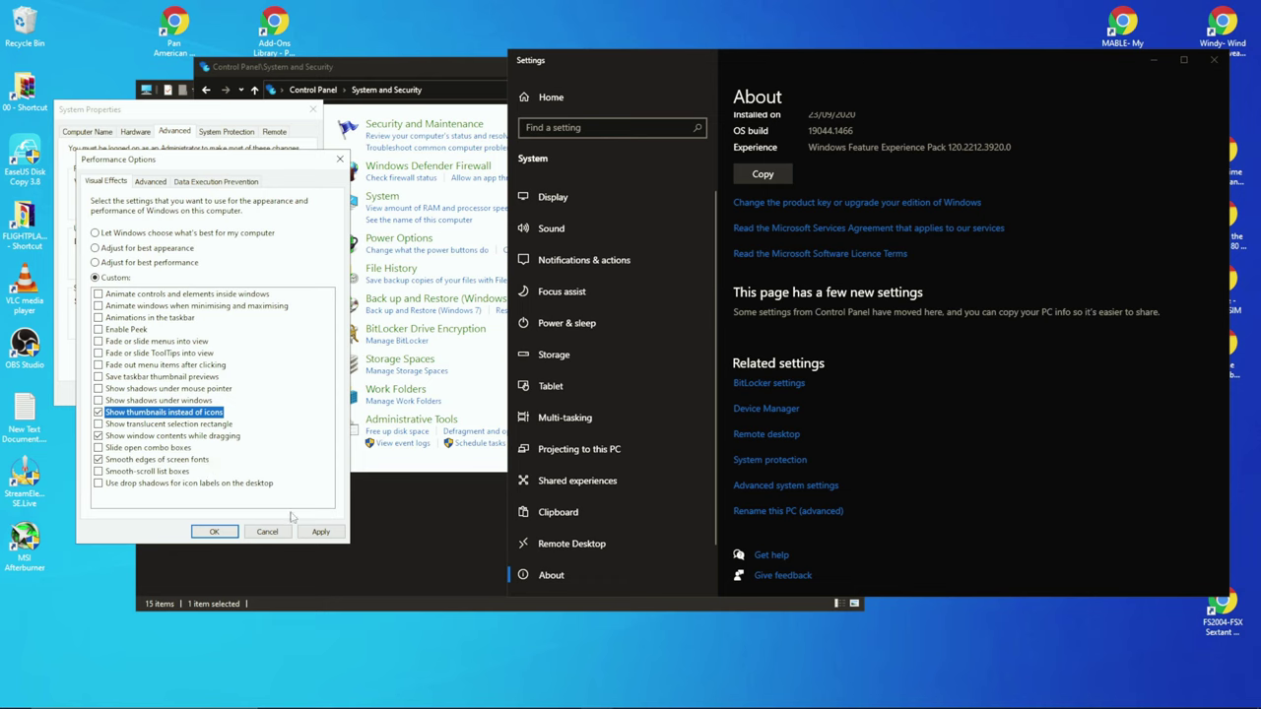
click(313, 532)
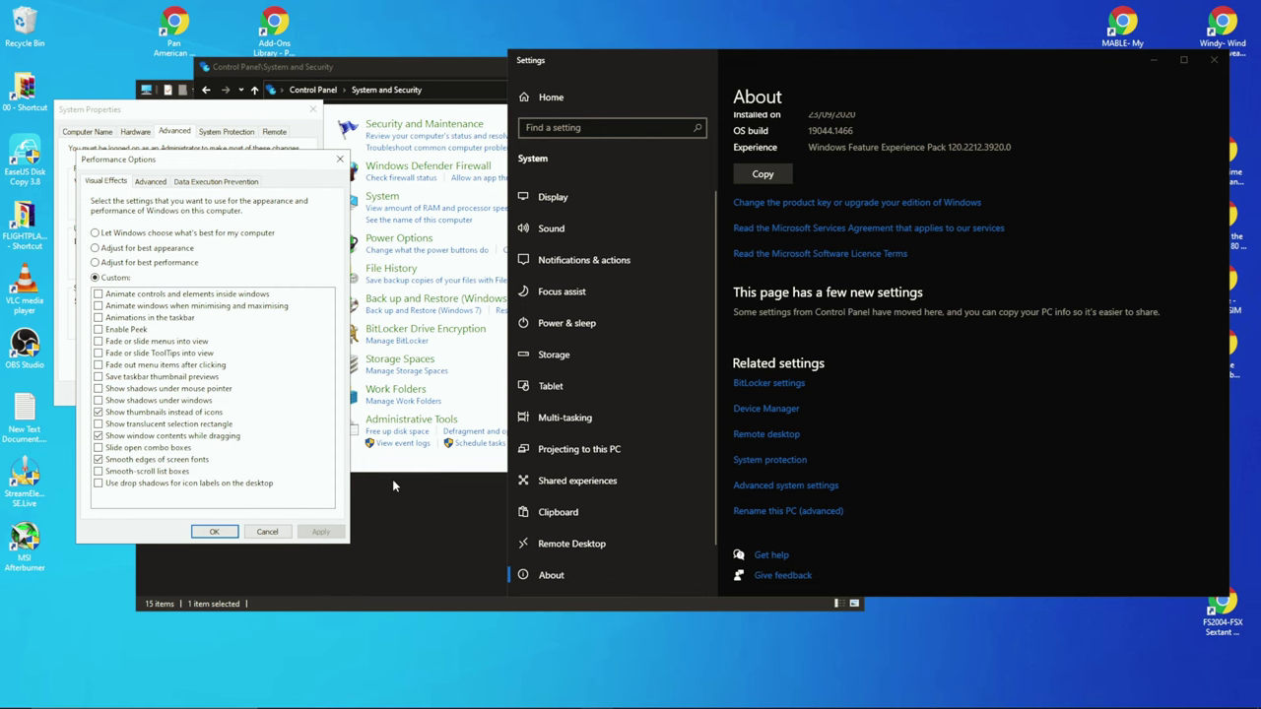
Open the virtual memory settings from the advanced performance options, keeping the dialogs clear of each other.
drag(237, 168, 341, 183)
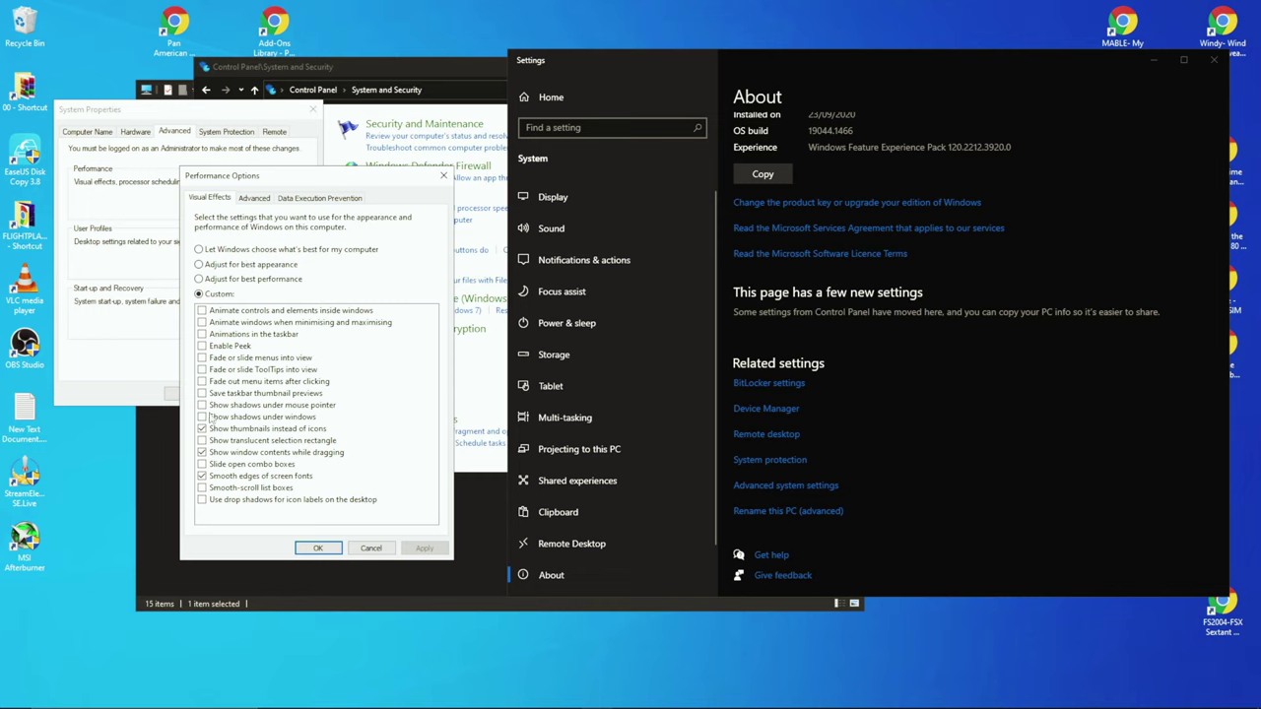
click(253, 198)
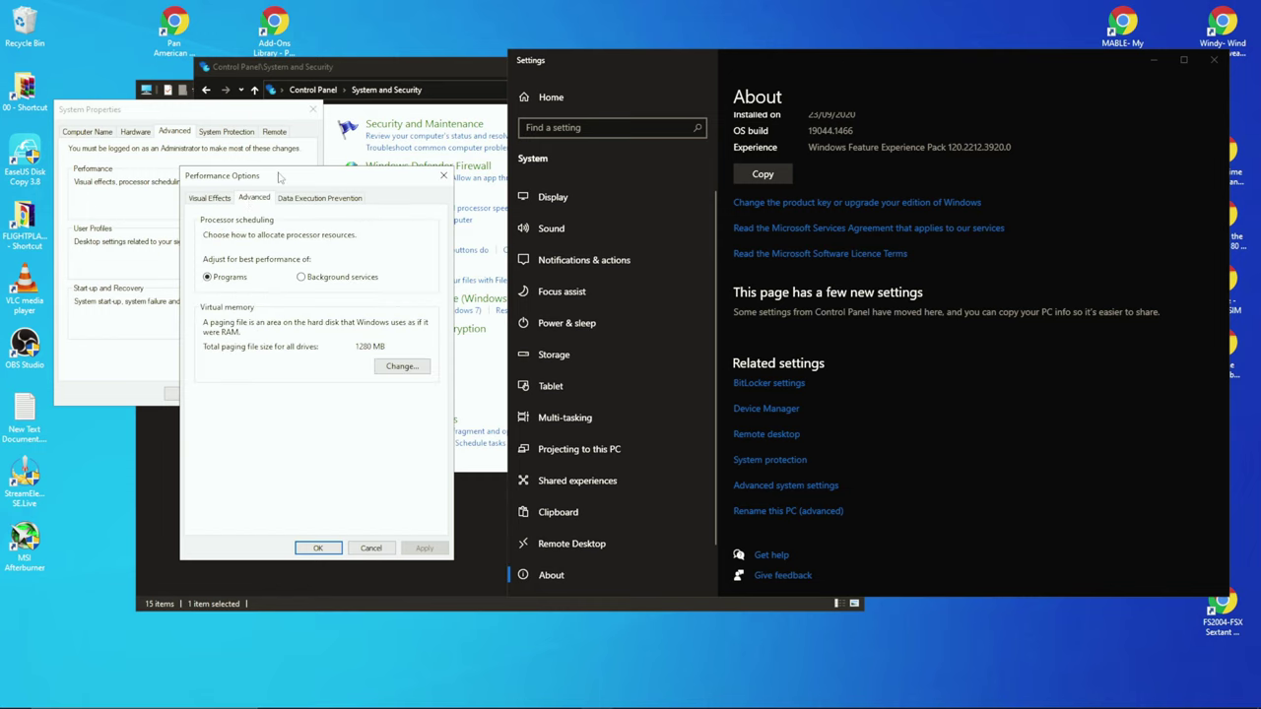
drag(256, 175, 151, 70)
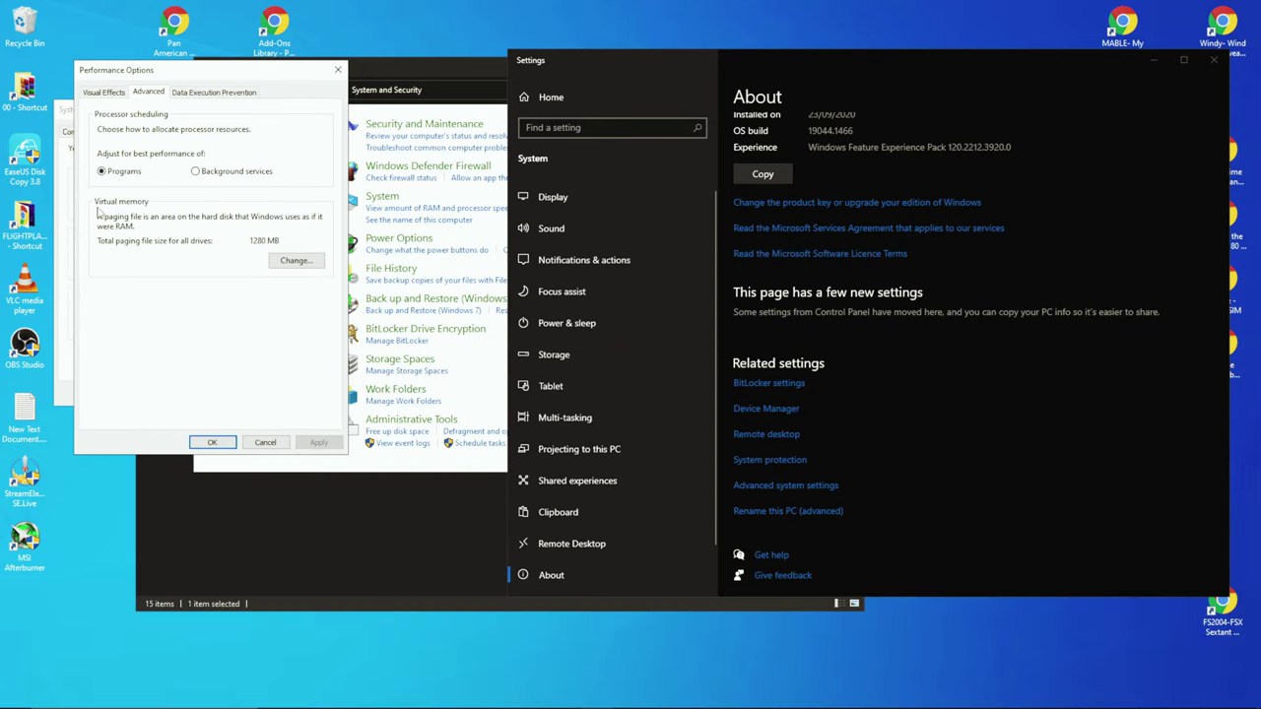
click(294, 261)
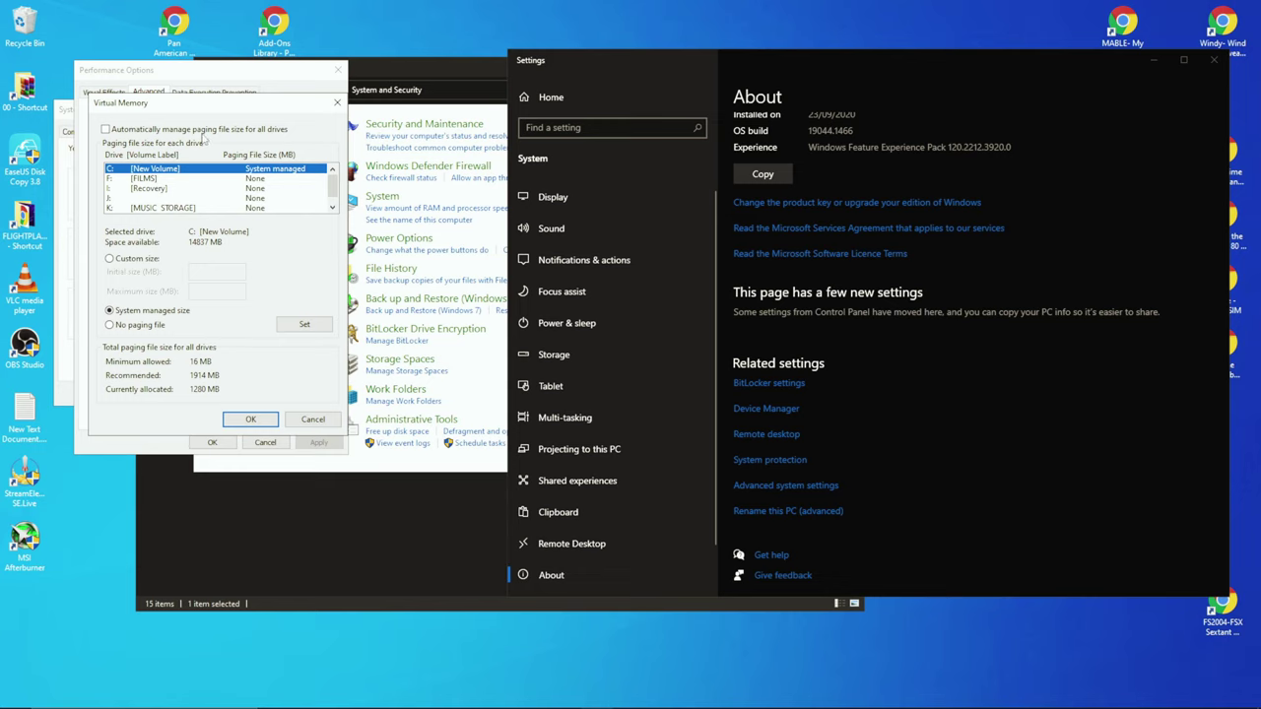
drag(189, 108, 298, 114)
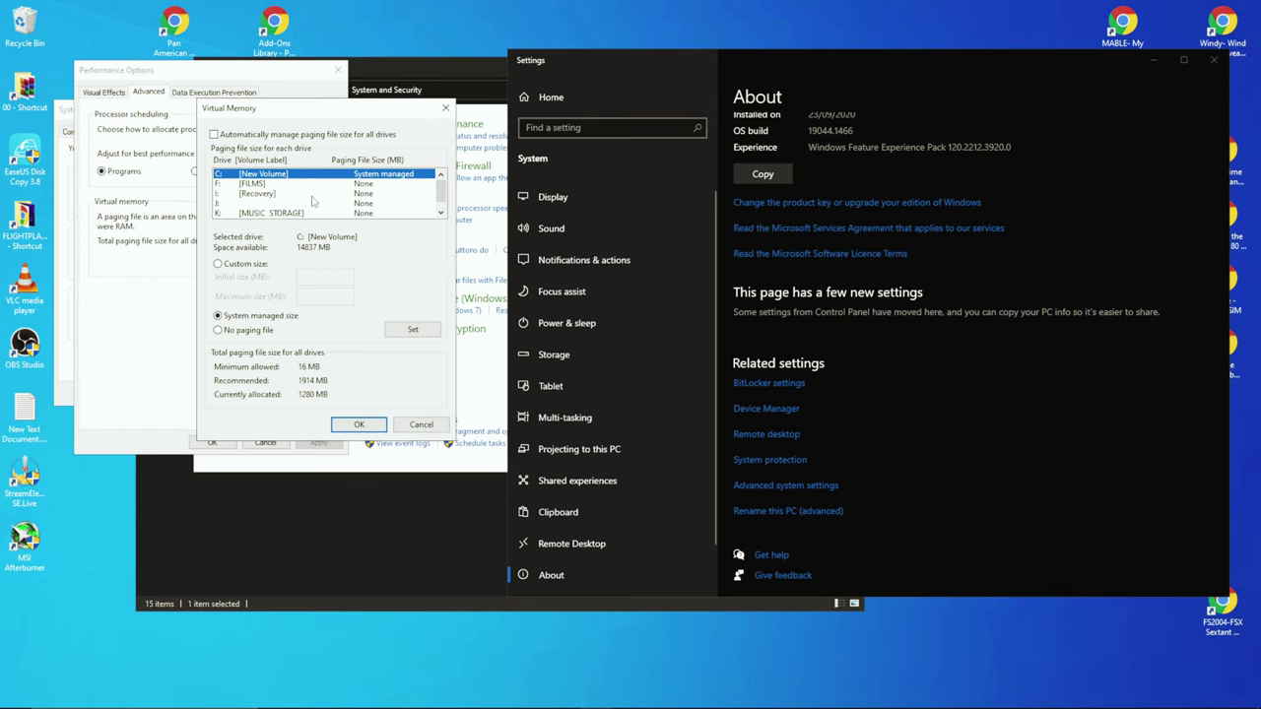
drag(305, 115, 242, 116)
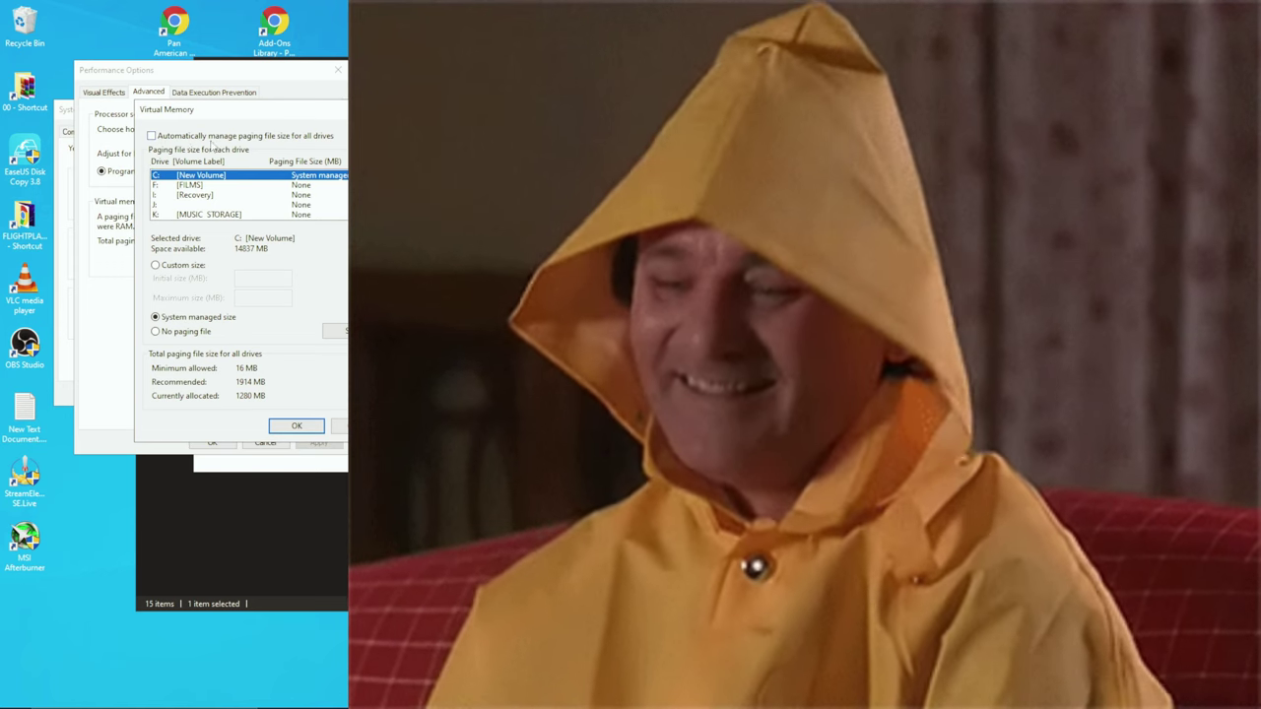
Try to set a custom paging file size for drive C: with an initial size of 8000 MB and a maximum of 32000 MB.
click(156, 265)
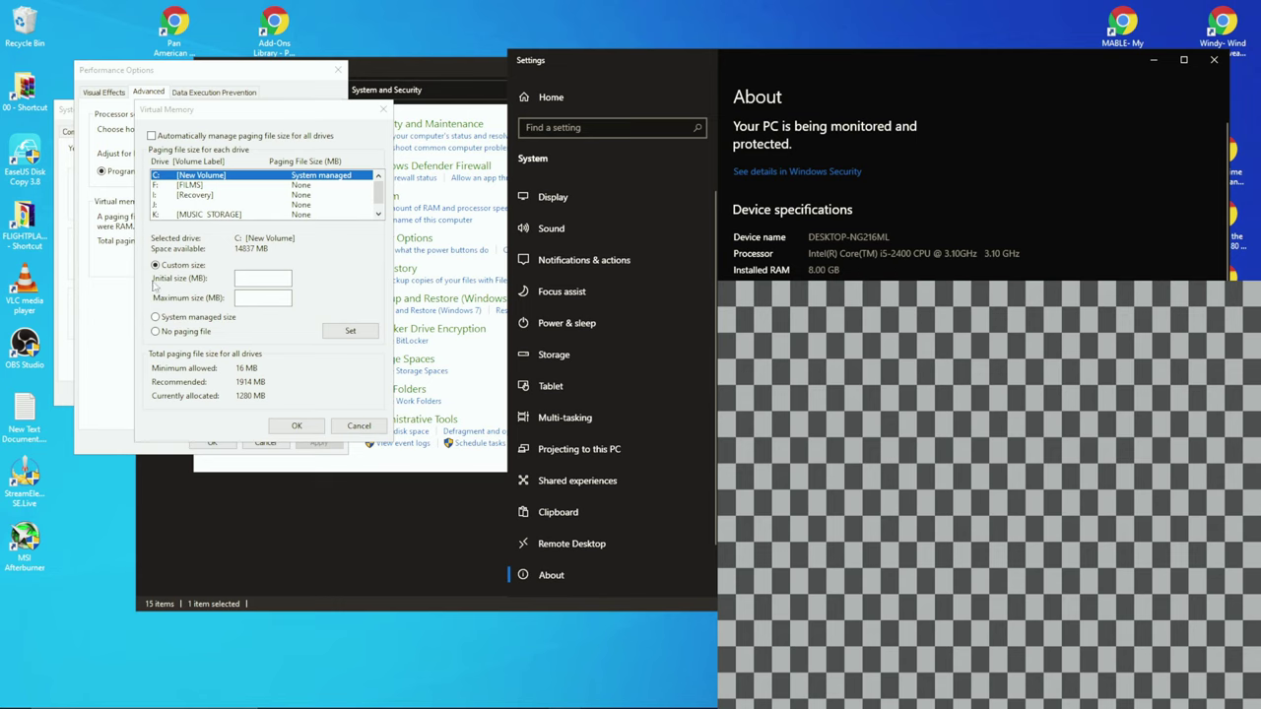
click(250, 278)
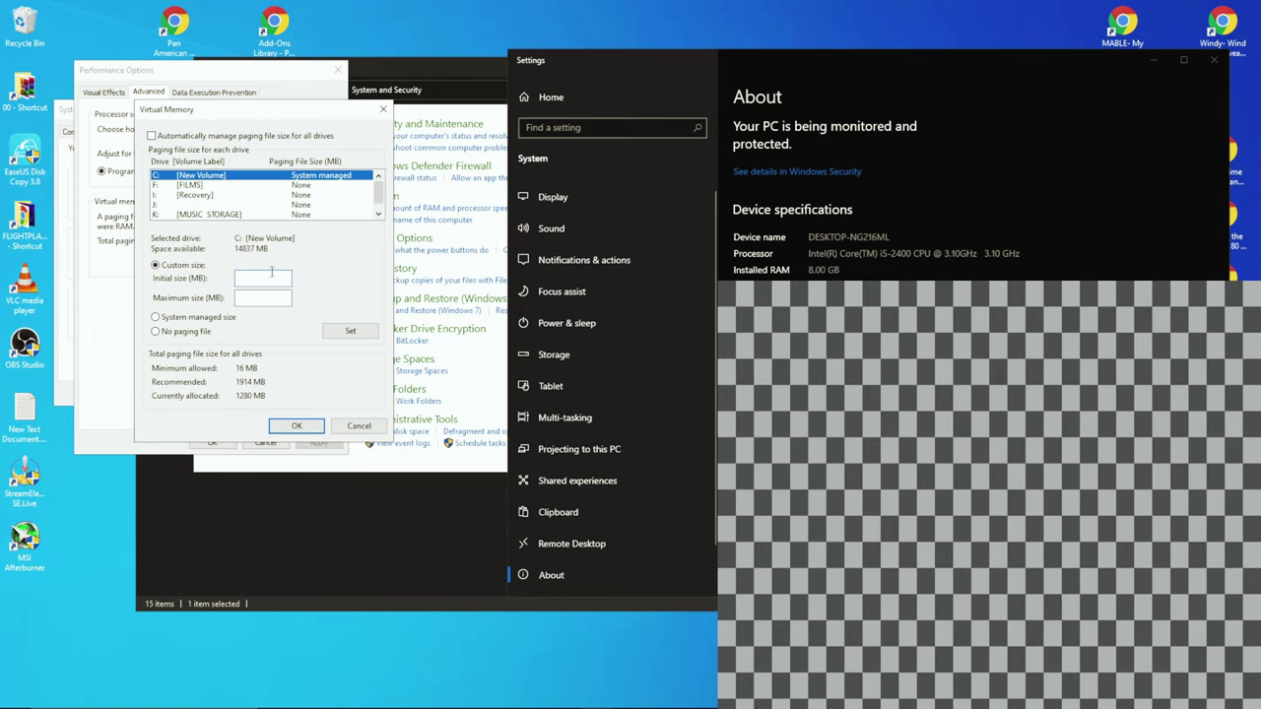
text(8000)
drag(256, 277, 233, 277)
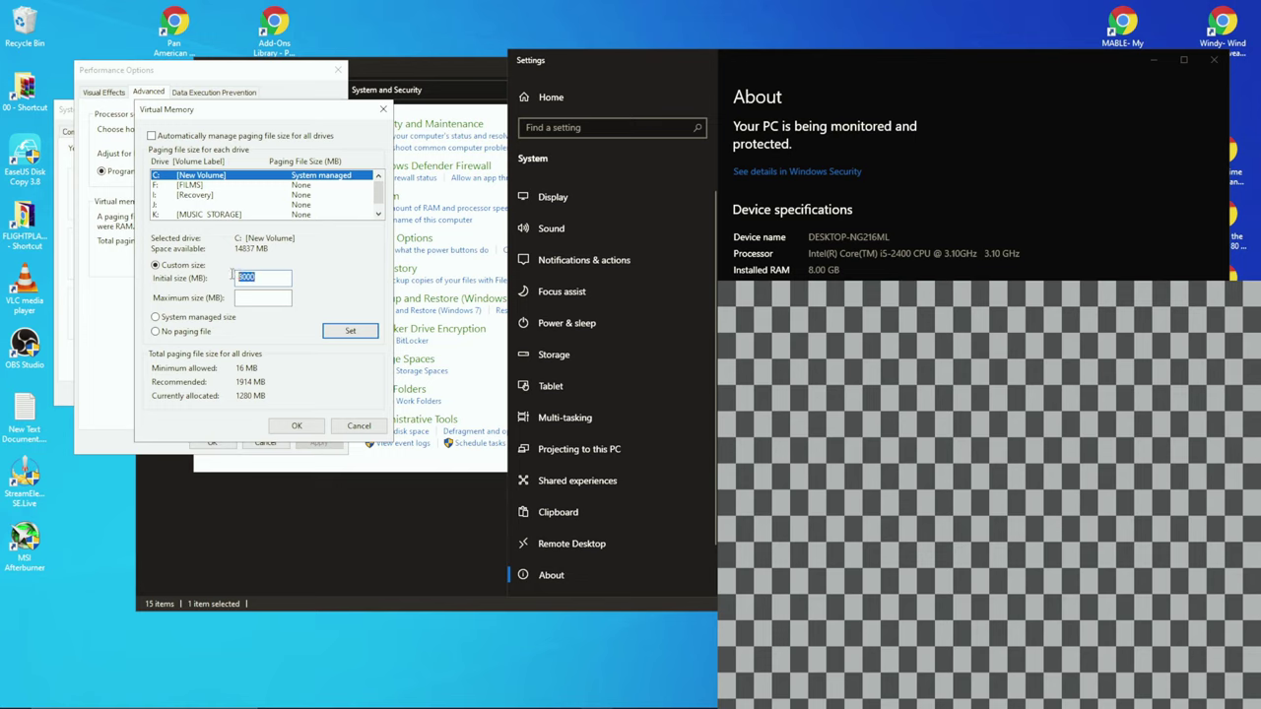
click(243, 298)
double_click(267, 278)
click(247, 296)
text(32000)
click(345, 334)
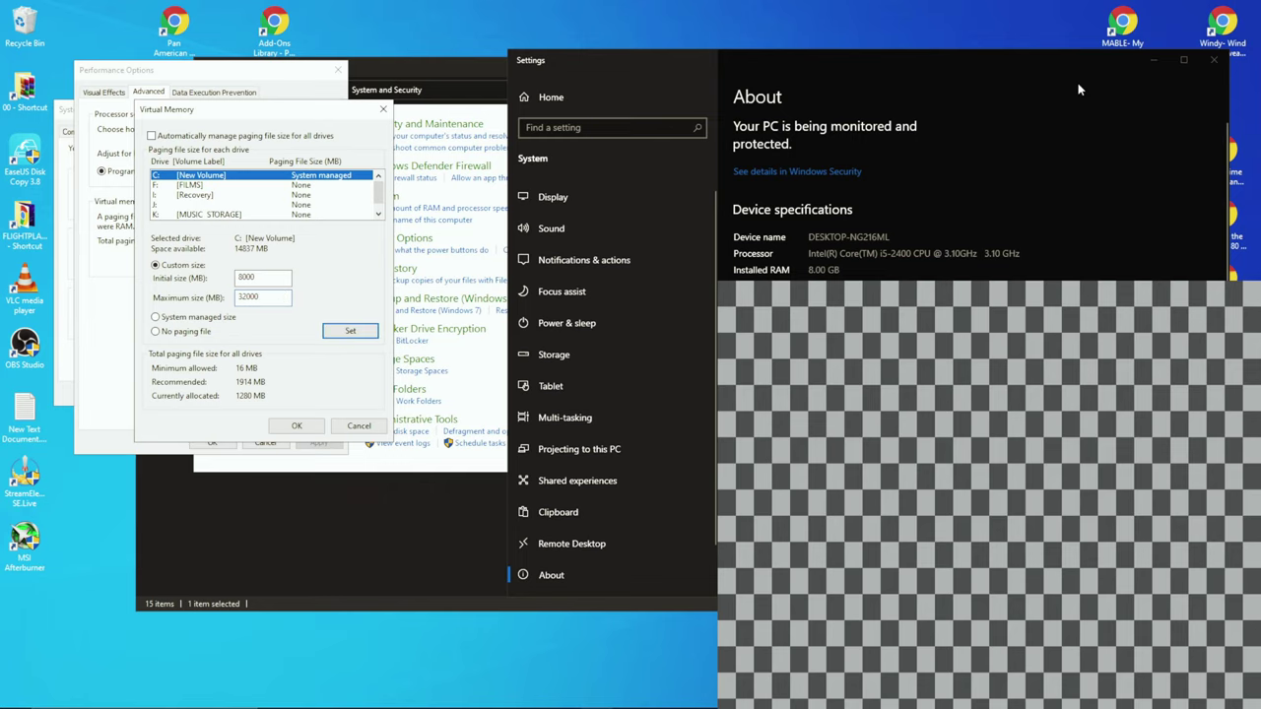
Close the Settings and Control Panel windows and move the This PC window away from the Virtual Memory dialog.
click(1218, 62)
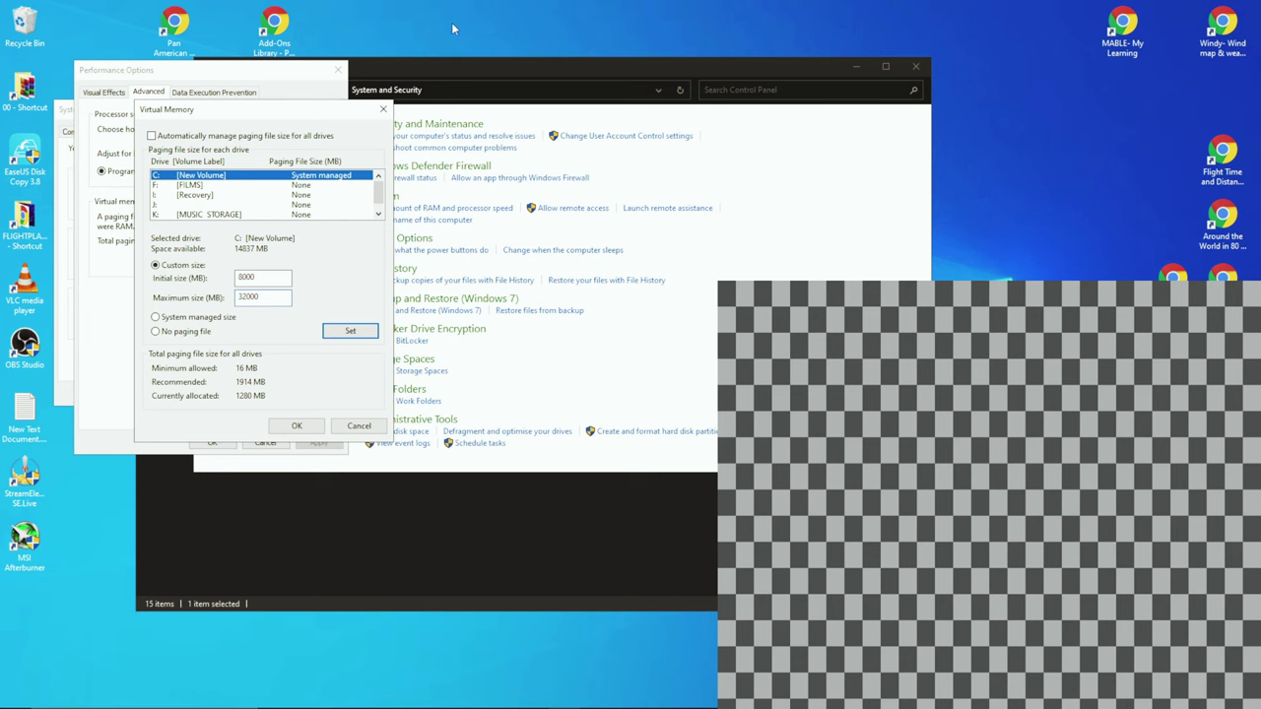
click(916, 66)
drag(617, 89, 944, 103)
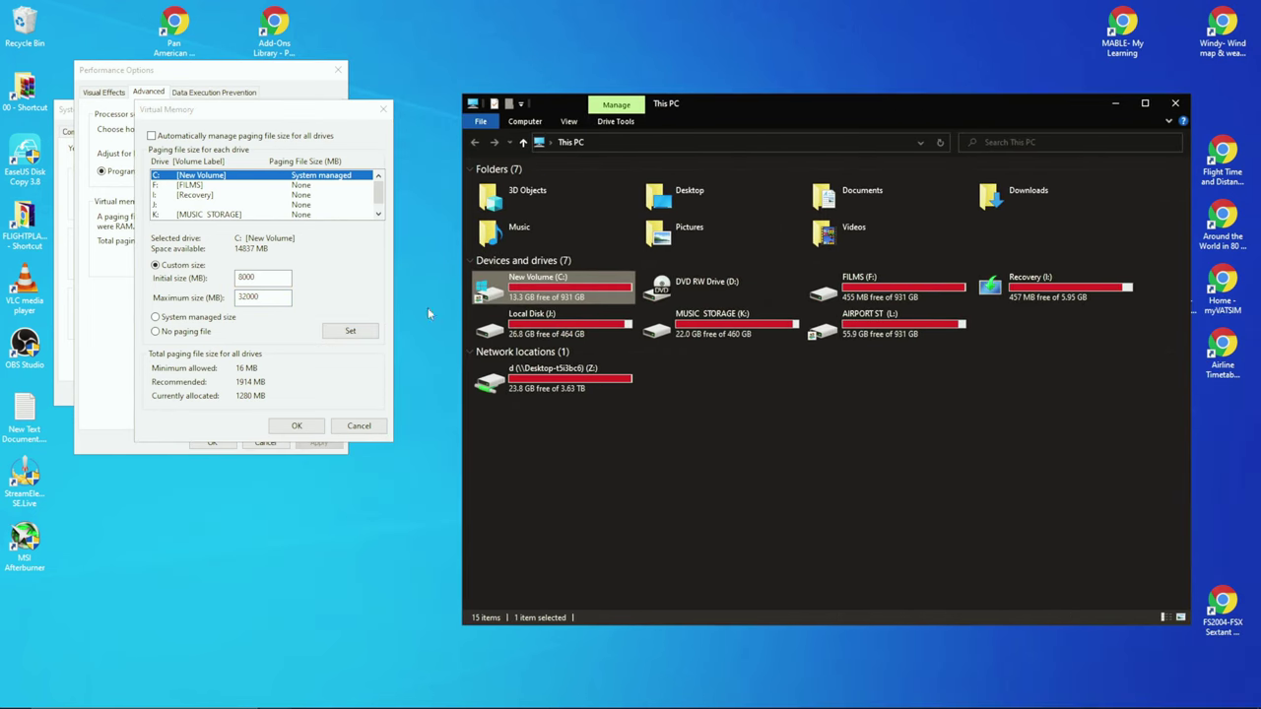
Try applying the custom paging file size to drive C:, cancel it, and select System managed size instead.
click(349, 330)
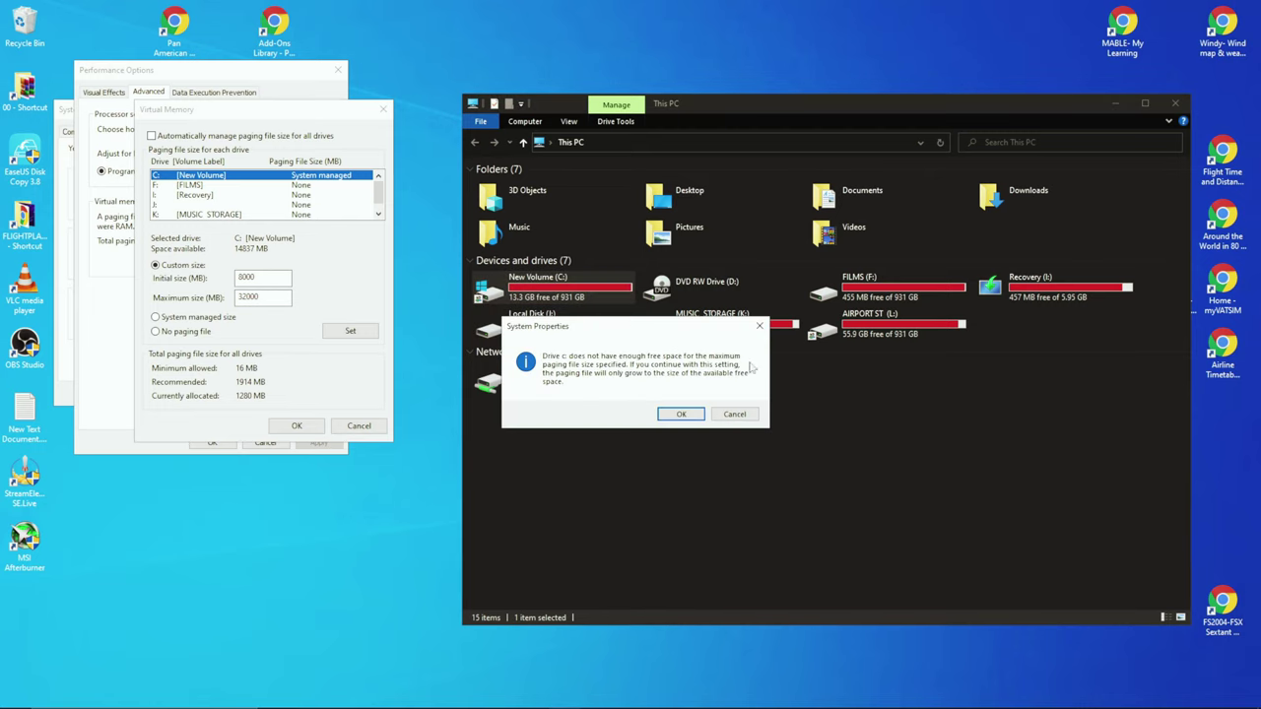
click(719, 415)
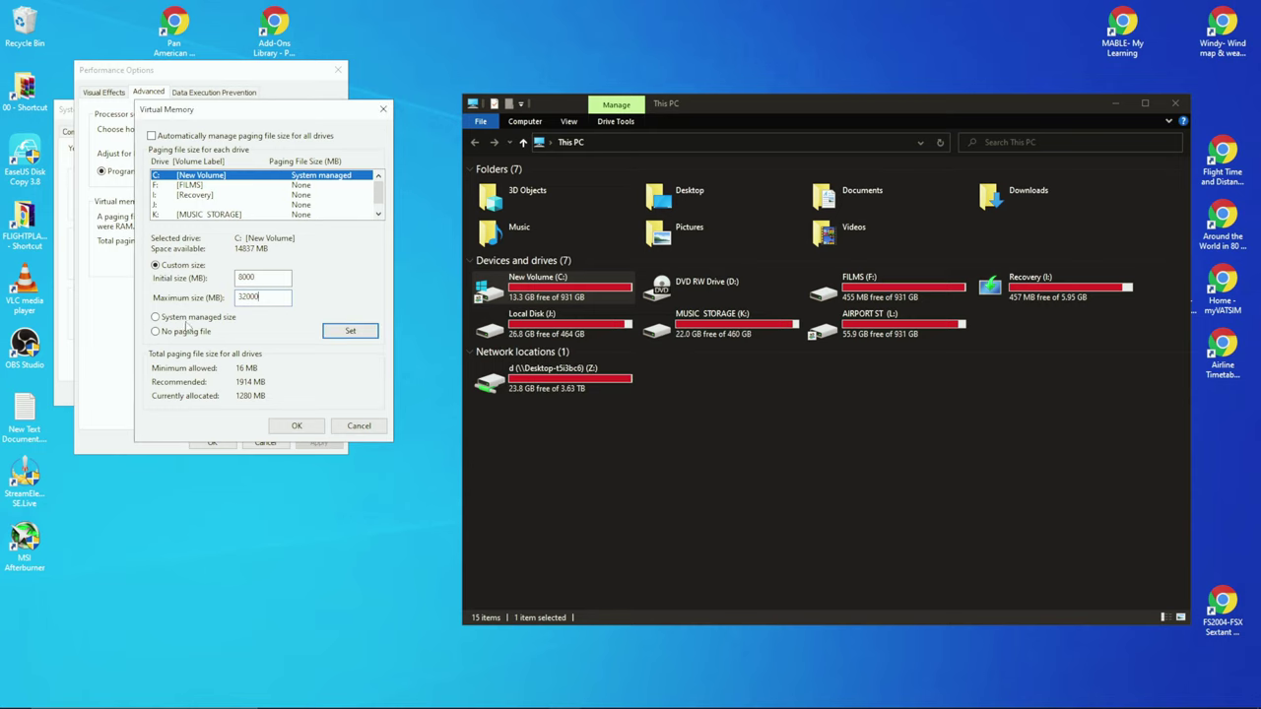
click(198, 322)
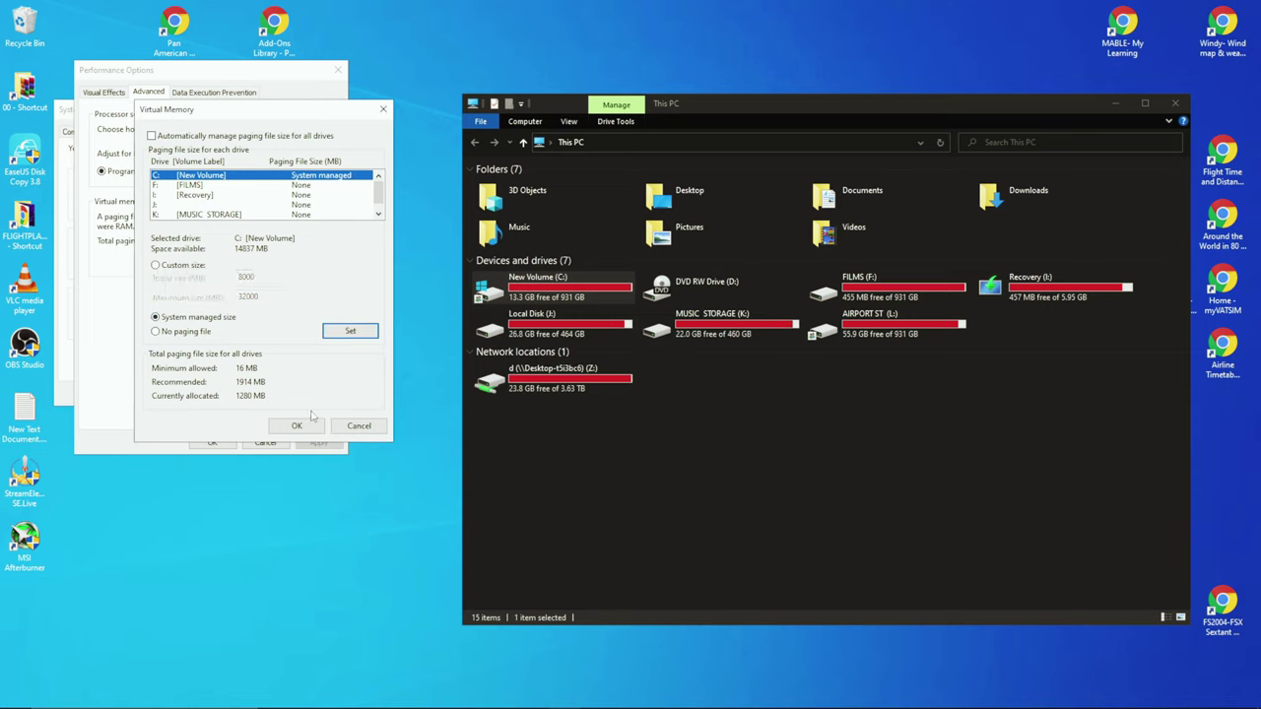